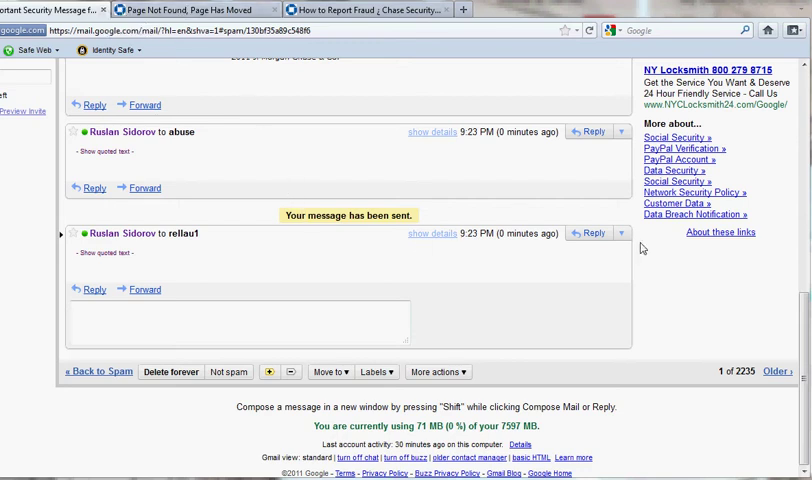
drag(806, 326, 806, 172)
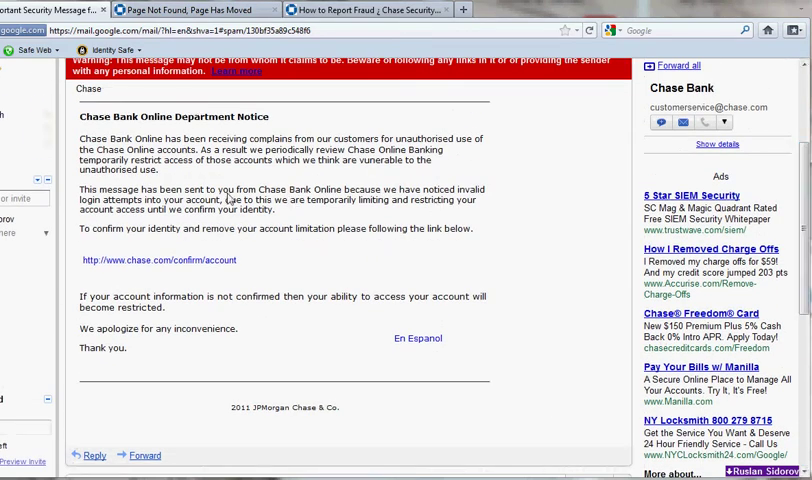
- Glance at the Chase 'How to Report Fraud' page, then close it
click(418, 14)
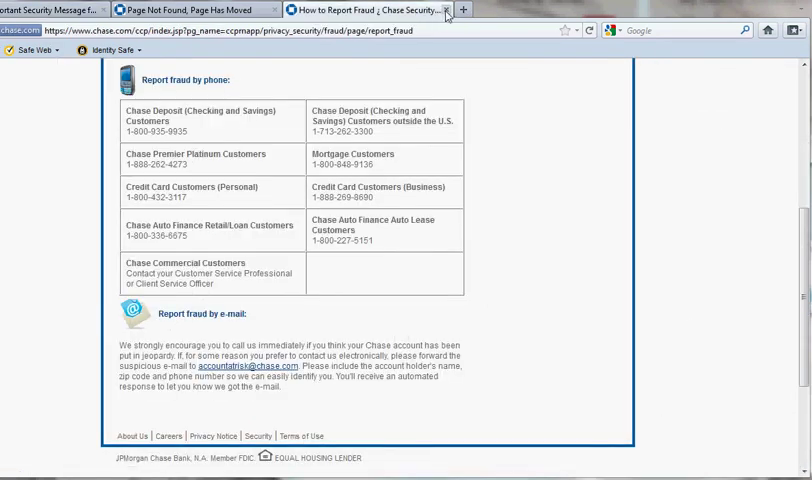
click(446, 10)
- Switch to the Gmail tab with the 'Chase Bank: Confirm Your Identity' email
click(65, 10)
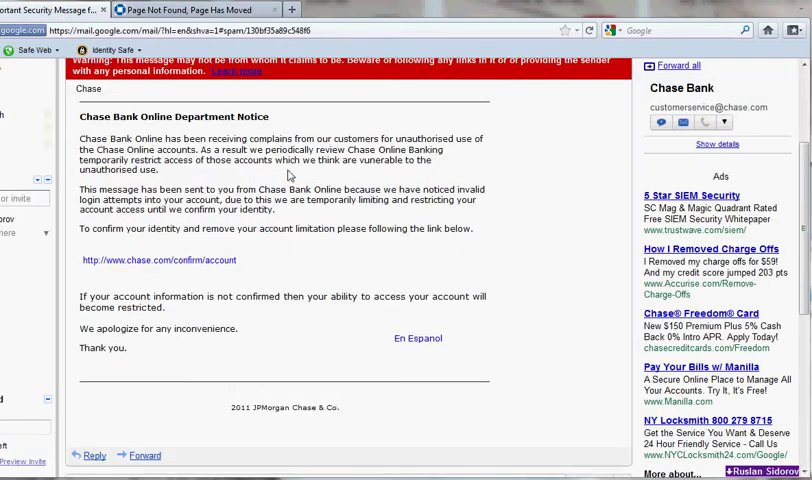
scroll(804, 170, up, 2)
scroll(804, 170, up, 1)
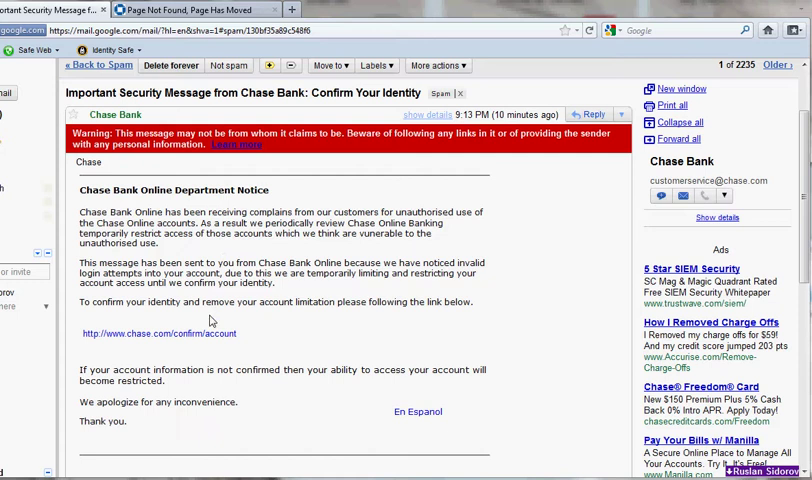
- View the Chase not-found page's address, then highlight 'confirm' in the Gmail email's link
click(190, 10)
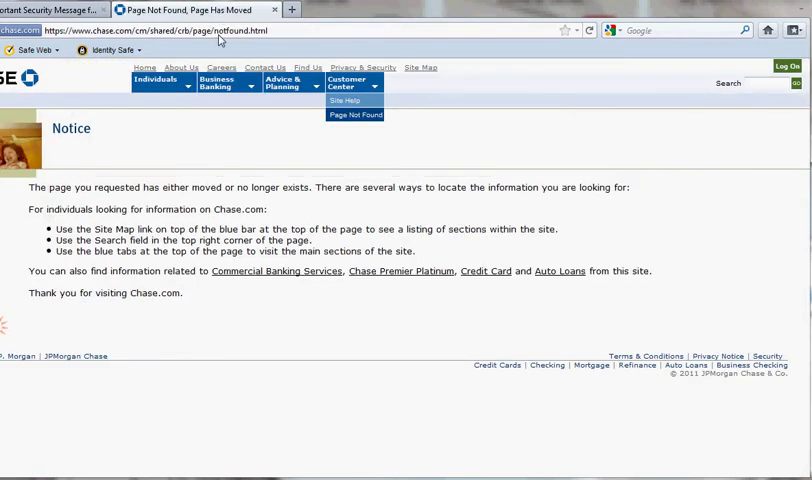
click(220, 31)
click(50, 10)
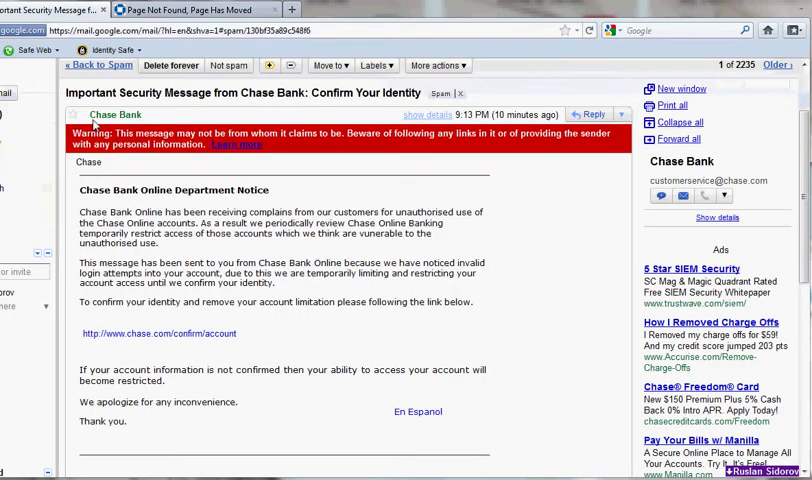
double_click(190, 333)
click(100, 210)
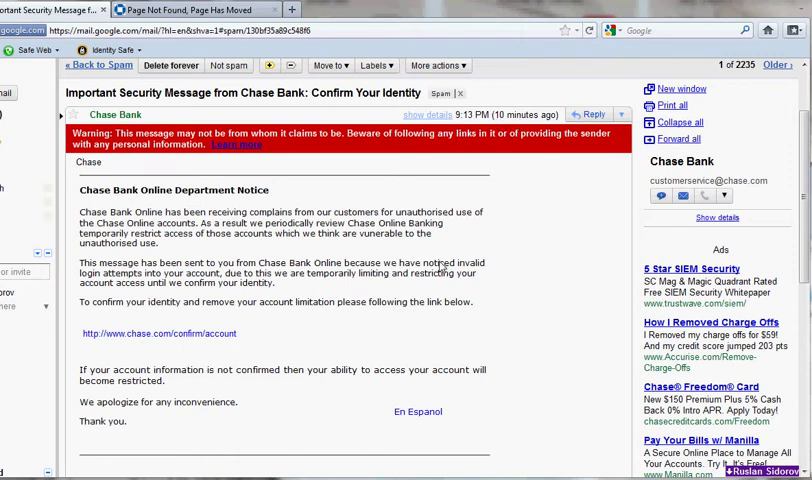
- Load yahoo.com in the Chase not-found page's tab
click(175, 10)
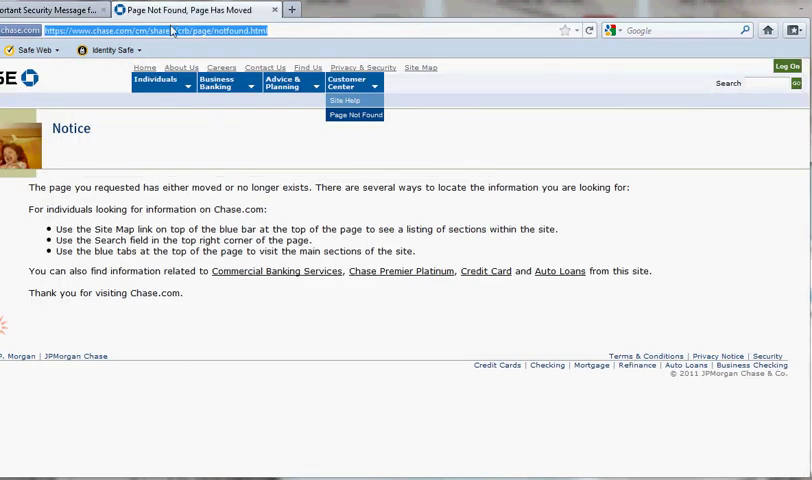
text(yahoo.com)
key(Return)
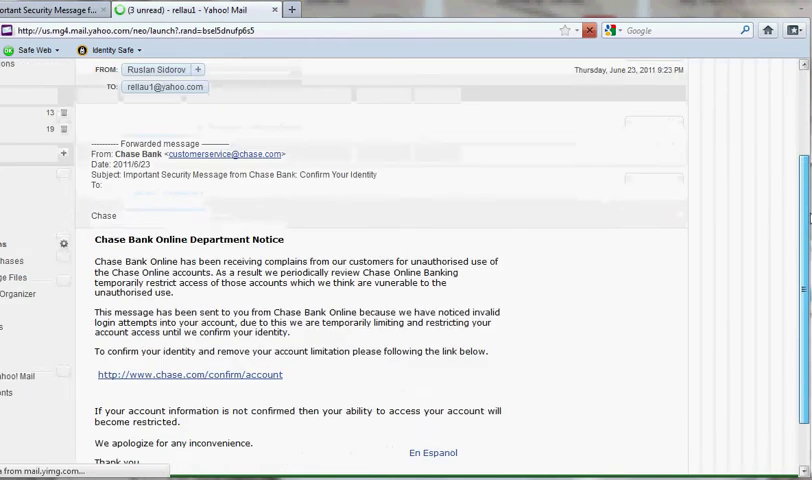
scroll(300, 250, down, 1)
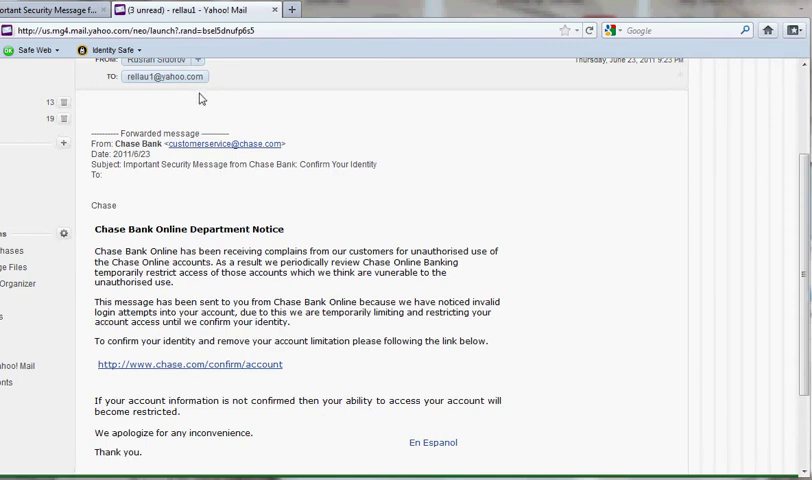
- Open the email's chase.com confirm-account link in a new tab and view it
click(180, 365)
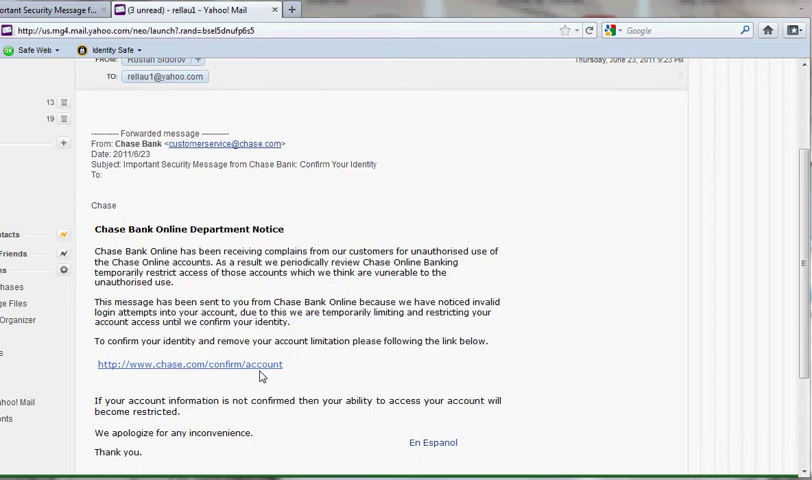
drag(283, 364, 98, 364)
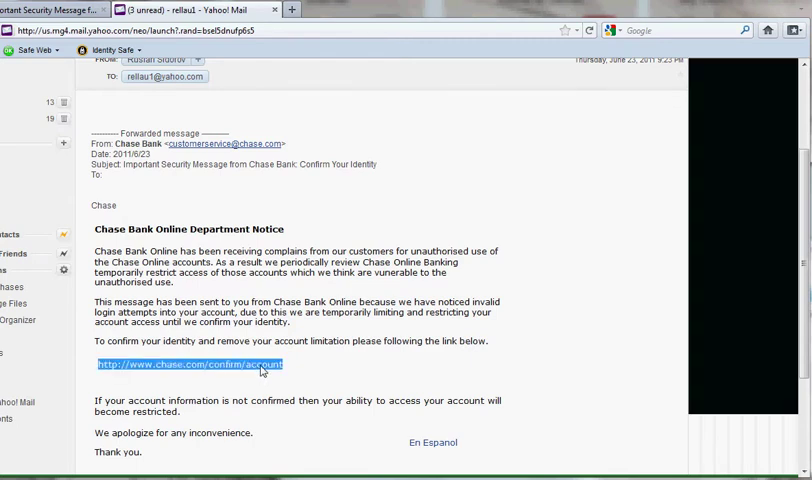
right_click(263, 370)
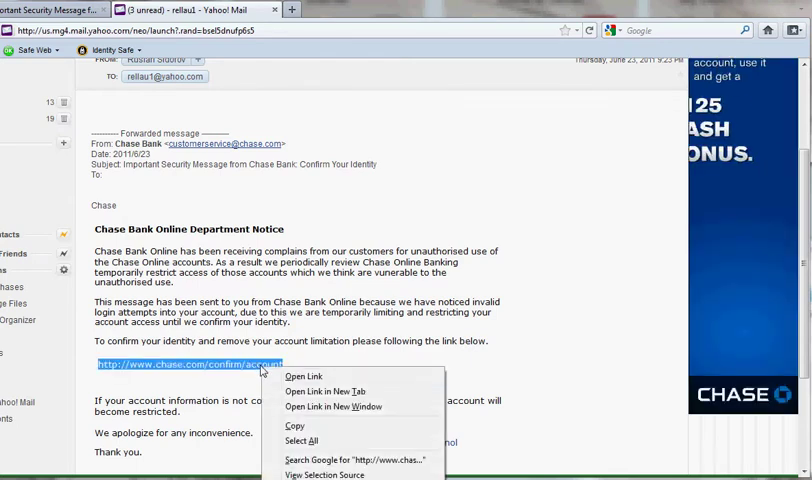
click(325, 391)
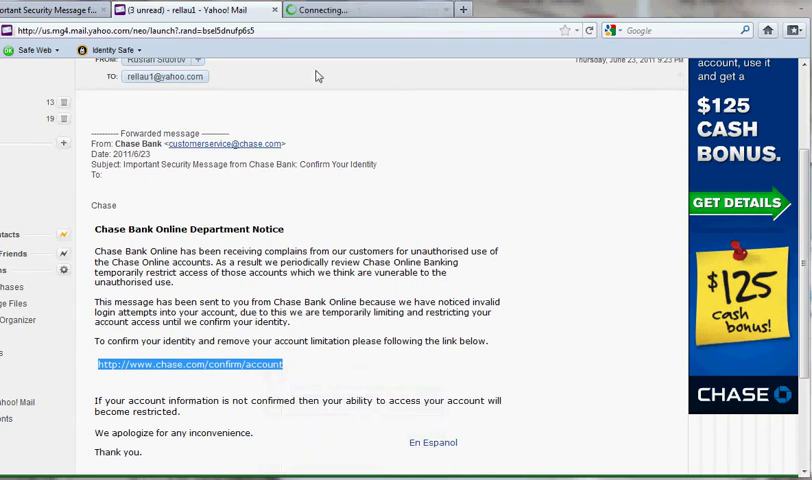
click(360, 10)
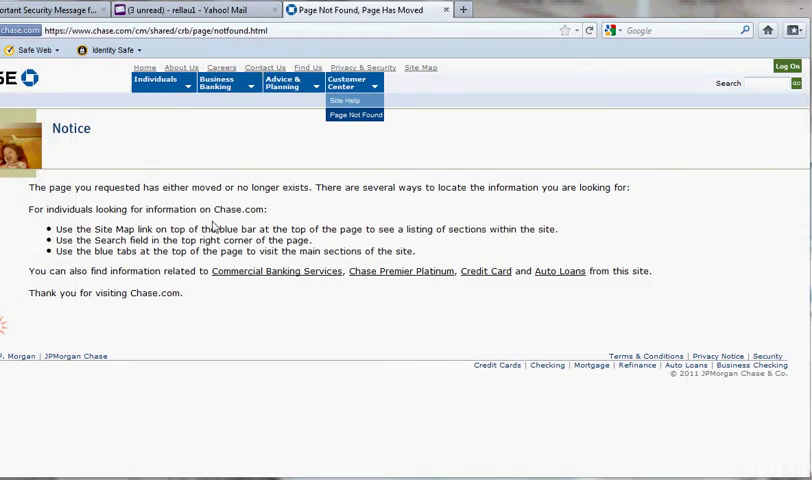
- Close the Chase 'Page Not Found' tab
click(446, 10)
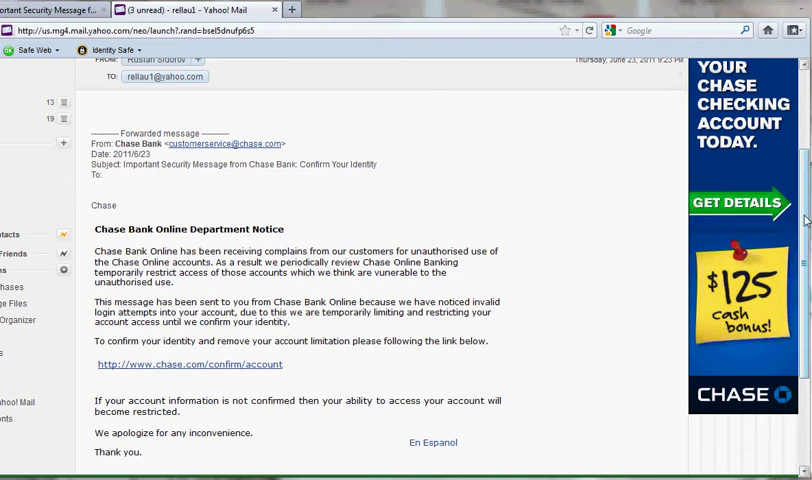
drag(806, 218, 806, 185)
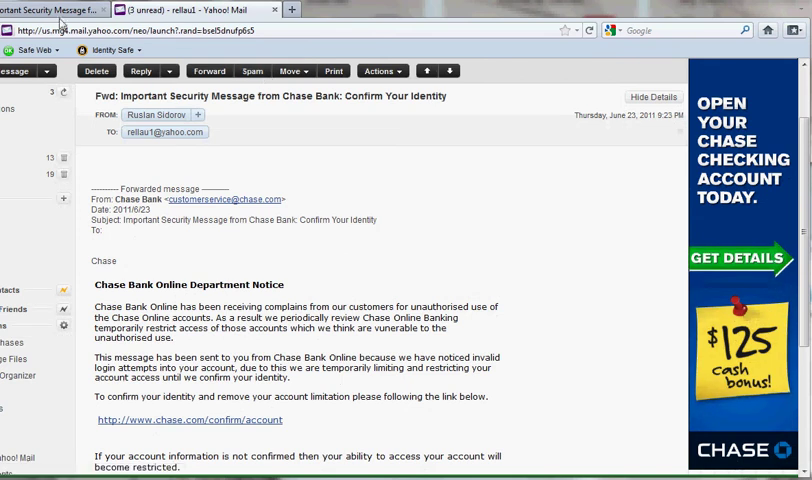
- In the Gmail copy, highlight the subject and opening paragraphs, then deselect them
click(50, 10)
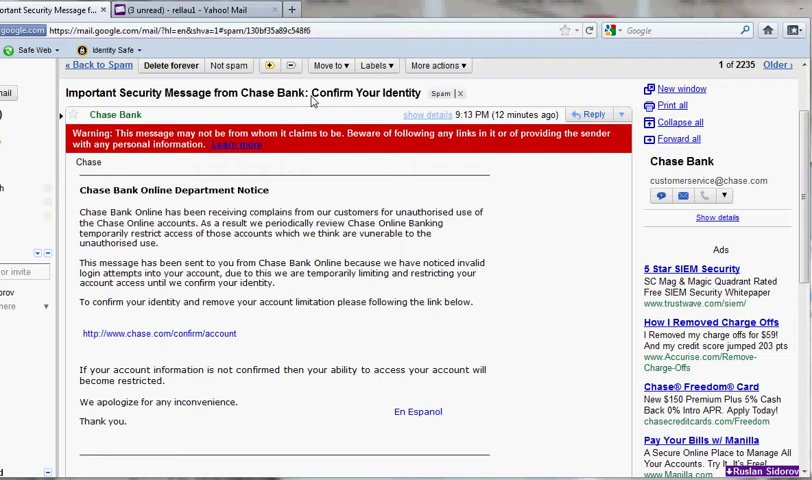
drag(311, 93, 281, 268)
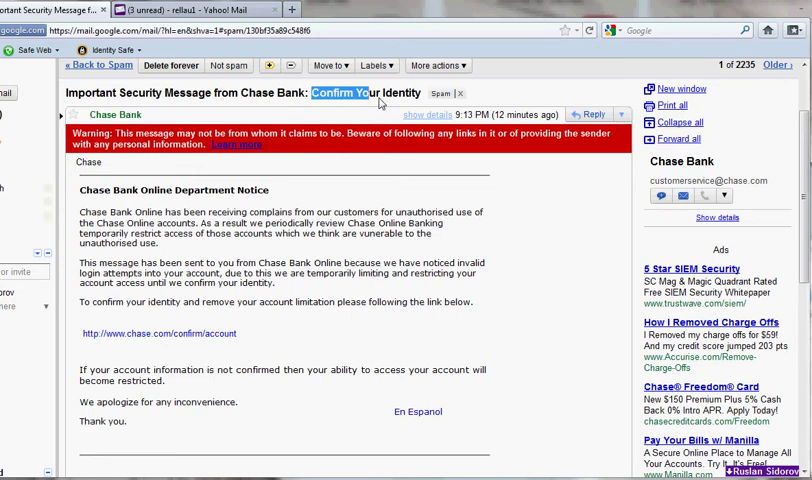
click(281, 268)
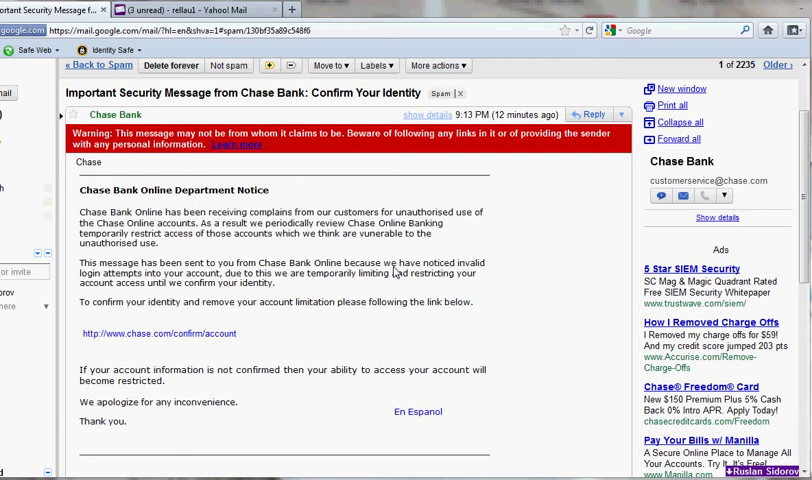
- Switch to the Yahoo Mail email and check today's date on the taskbar calendar
click(180, 10)
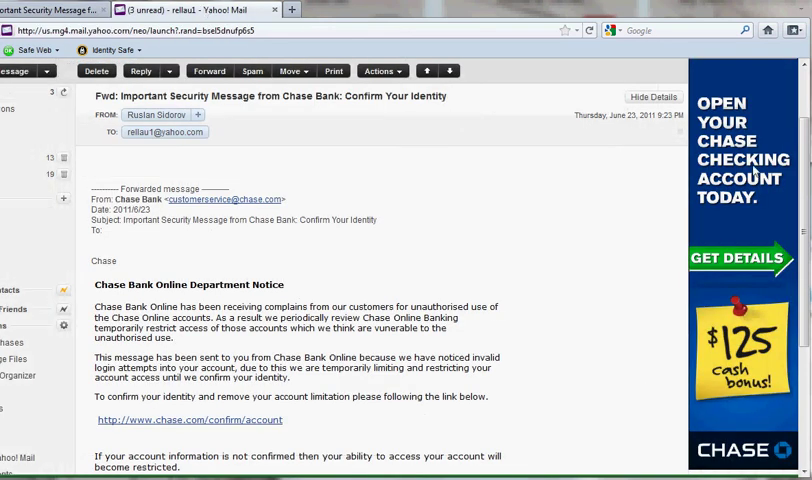
drag(805, 145, 805, 190)
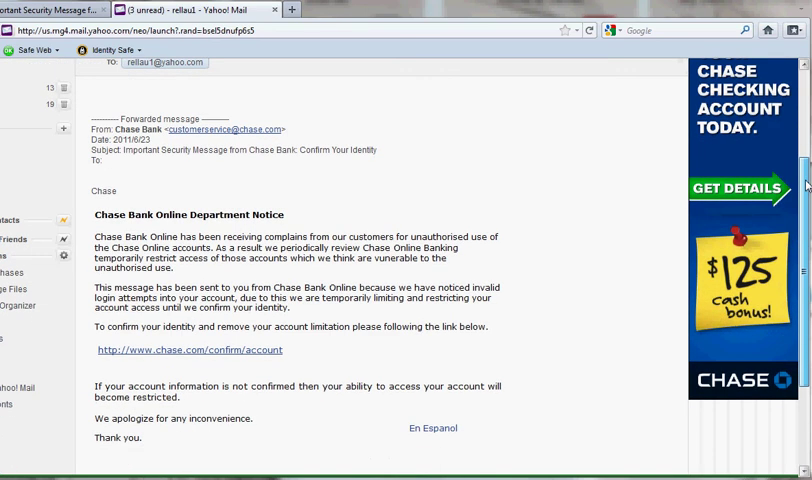
click(790, 475)
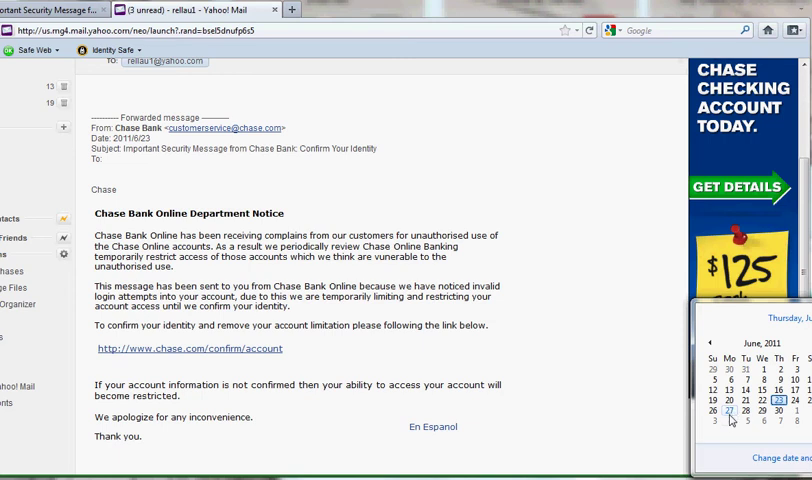
click(449, 372)
mouse_move(804, 243)
mouse_down()
mouse_move(804, 167)
mouse_move(804, 230)
mouse_up()
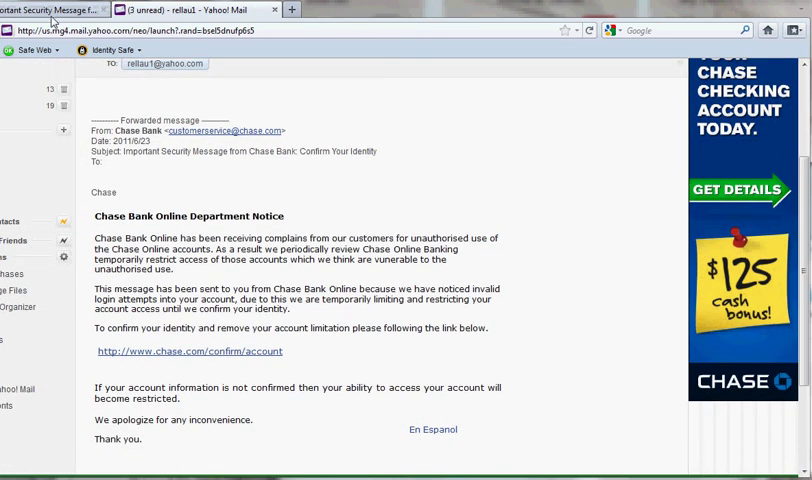